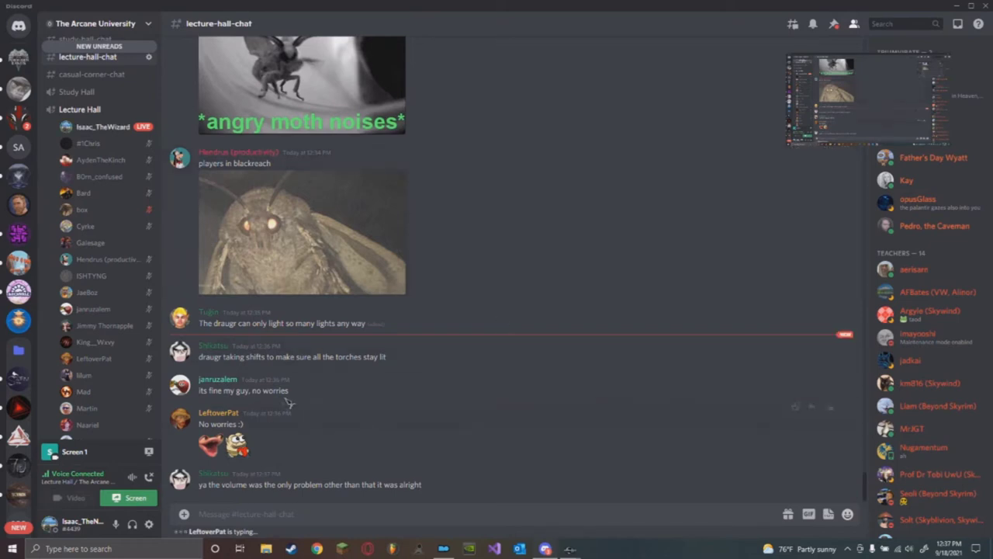
Switch from Discord to the Creation Kit and examine the BrokenFangCave01 layout around the stone platform and its two large doors
scroll(124, 340, down, 3)
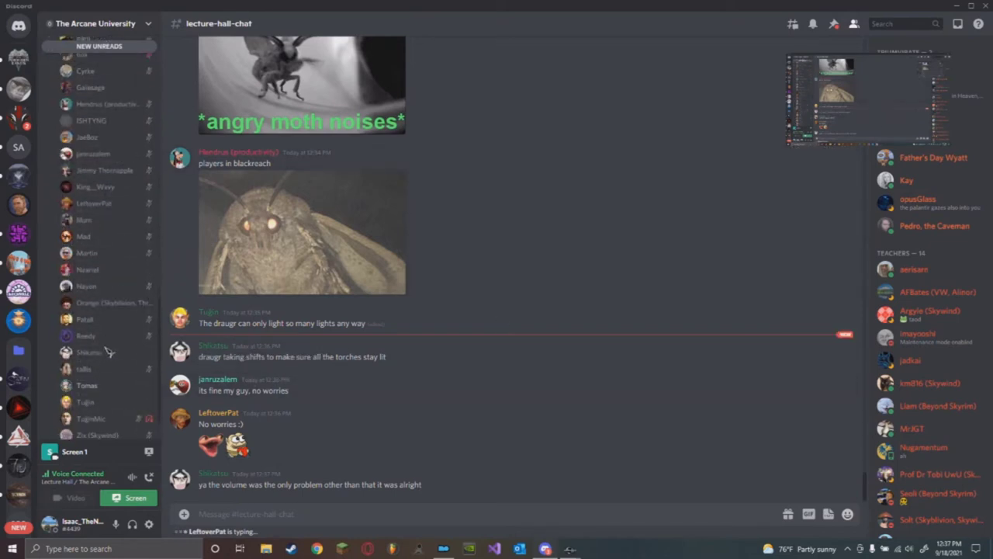
click(956, 6)
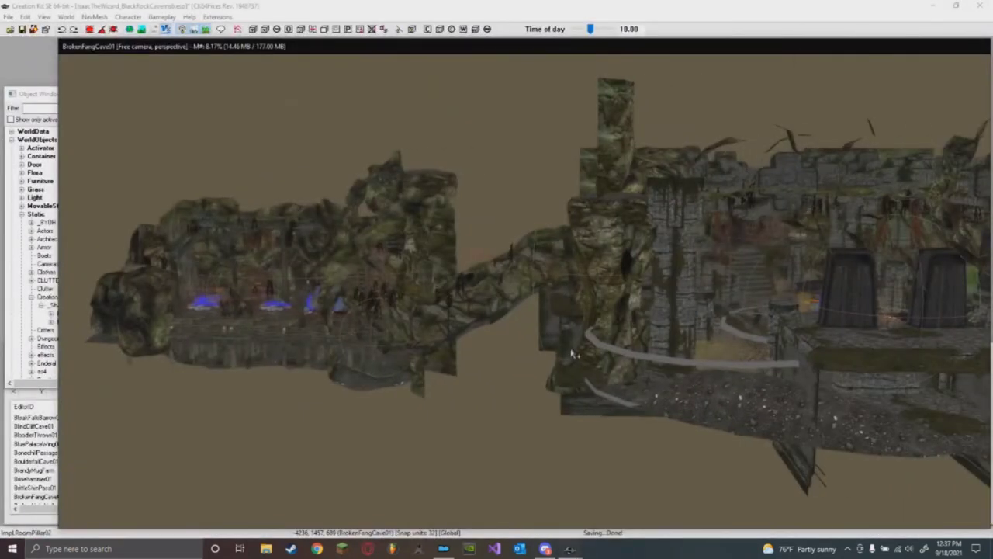
scroll(608, 383, down, 1)
middle_drag(608, 383, 419, 383)
scroll(606, 384, up, 3)
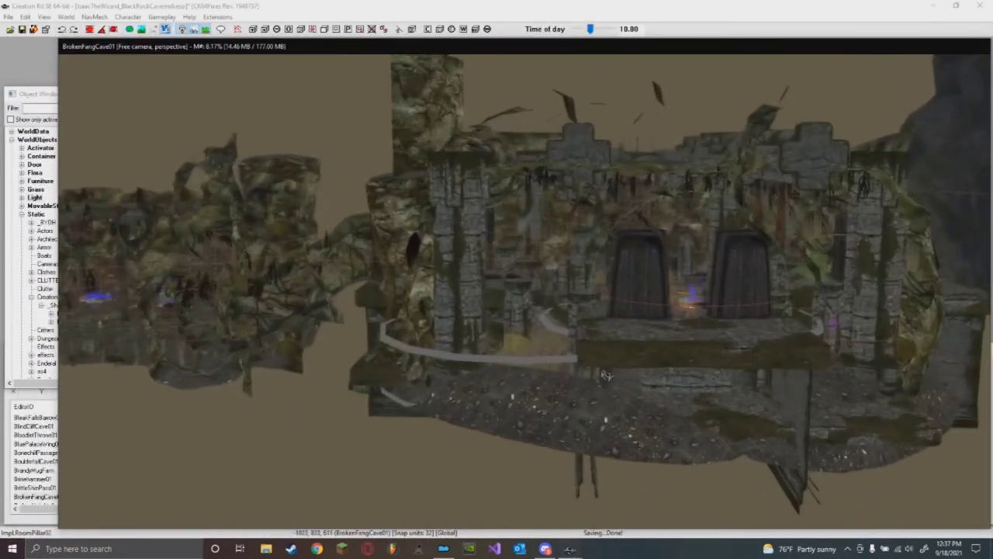
scroll(607, 383, up, 2)
scroll(610, 348, up, 3)
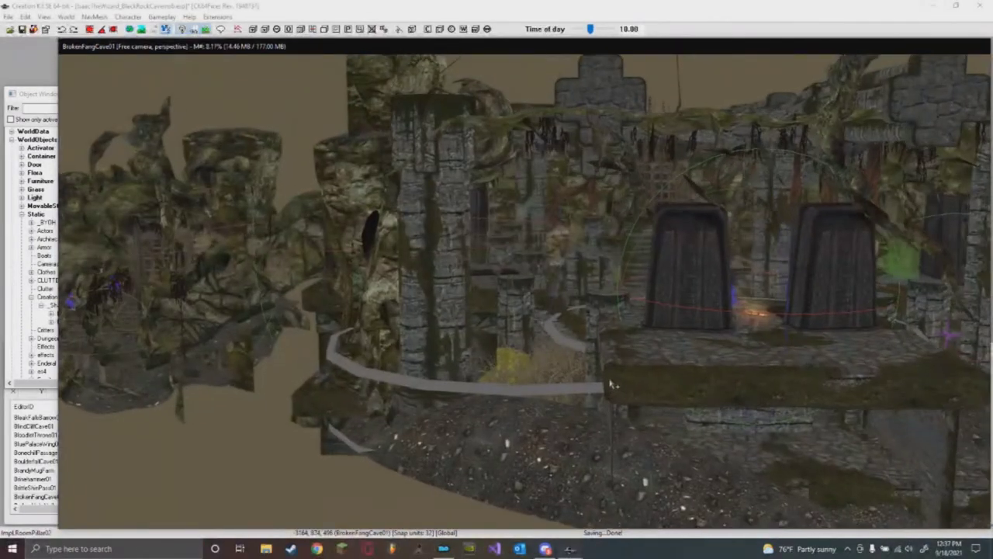
shift+middle_drag(610, 348, 582, 373)
scroll(588, 373, up, 1)
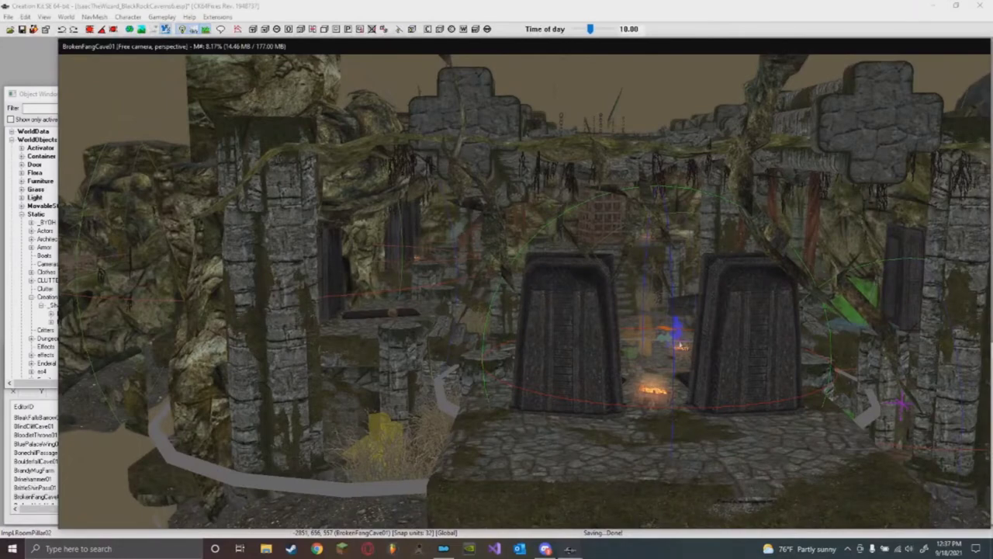
scroll(625, 369, down, 4)
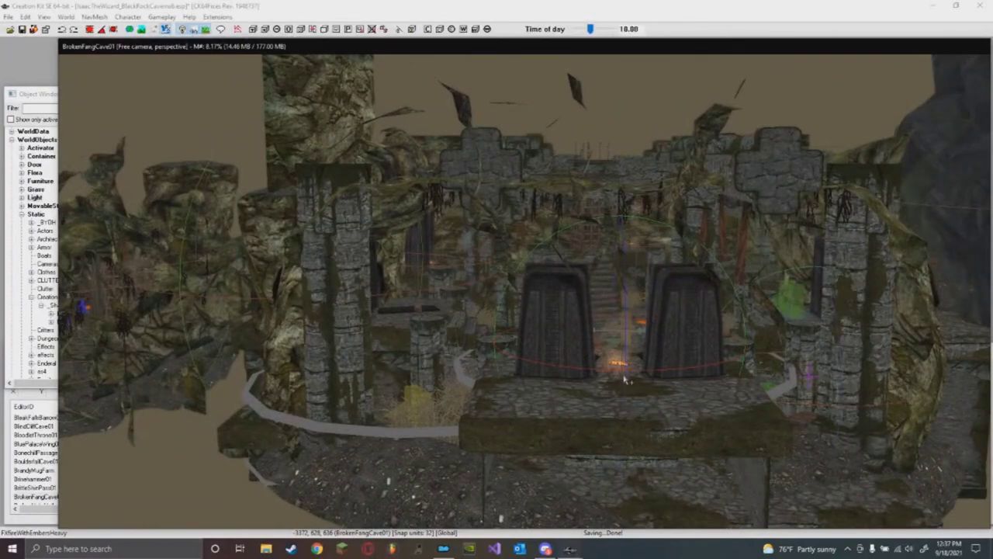
scroll(626, 378, up, 5)
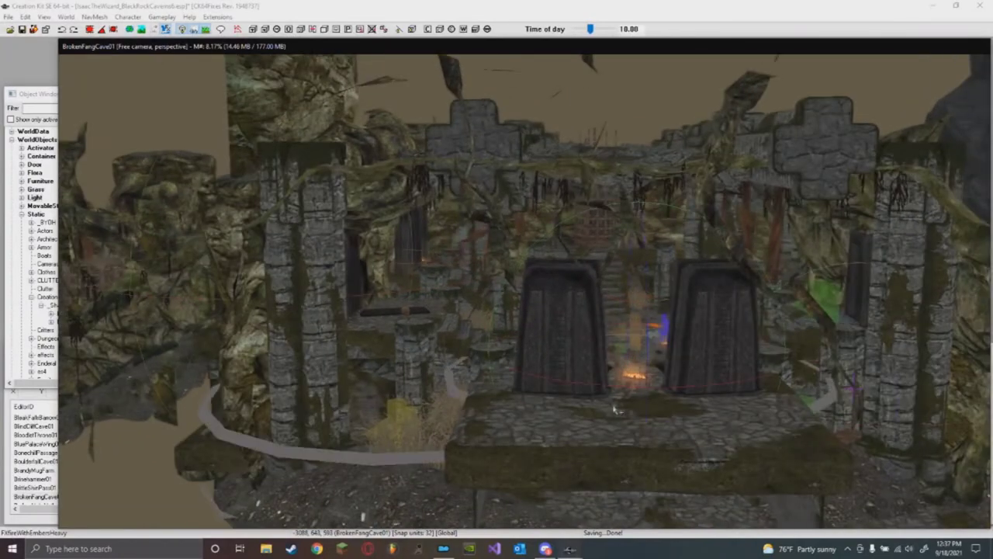
Turn off the bright viewport lighting and examine the cave interior around the campfire and seated figure under the cell's own lighting
key(shift)
scroll(585, 426, up, 6)
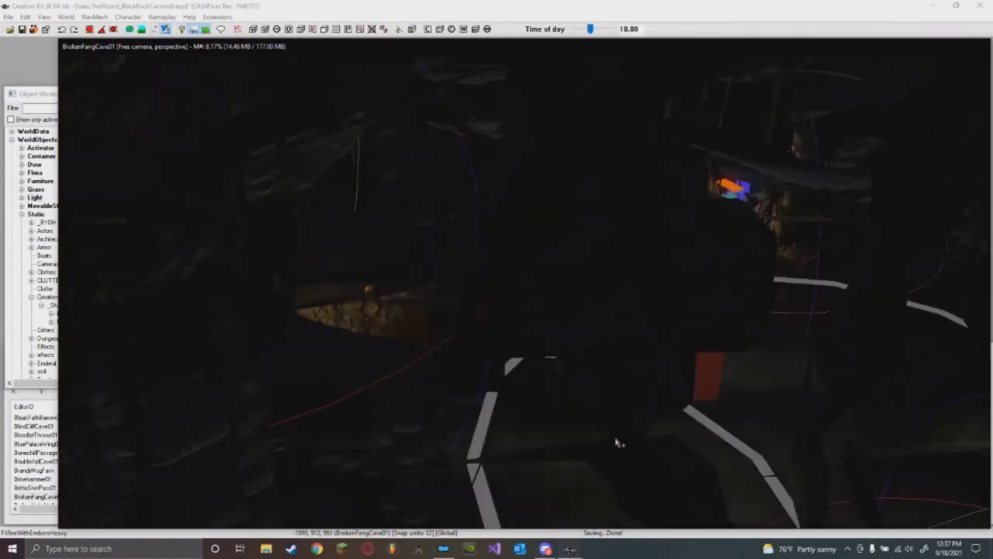
scroll(586, 449, up, 5)
key(shift)
click(550, 346)
key(shift)
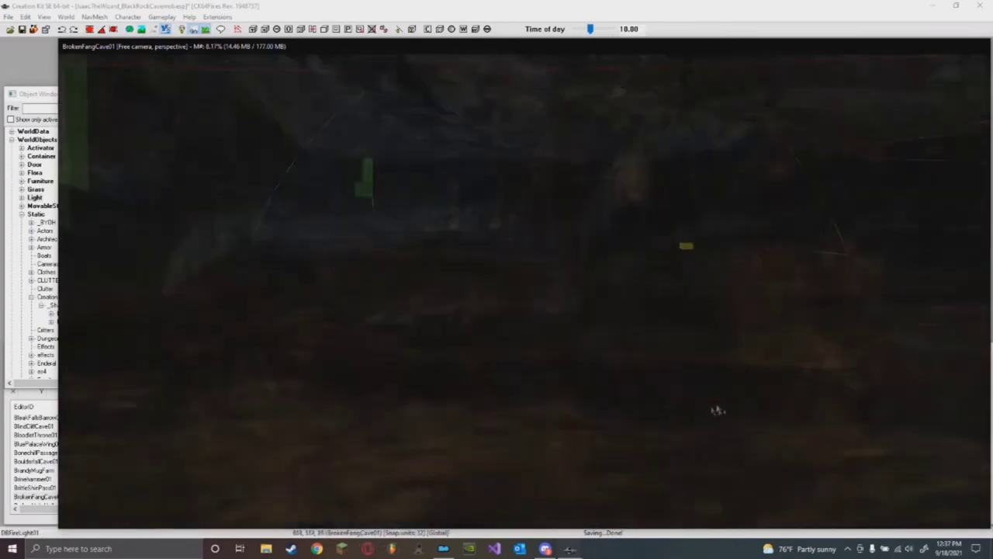
scroll(707, 414, down, 4)
key(shift)
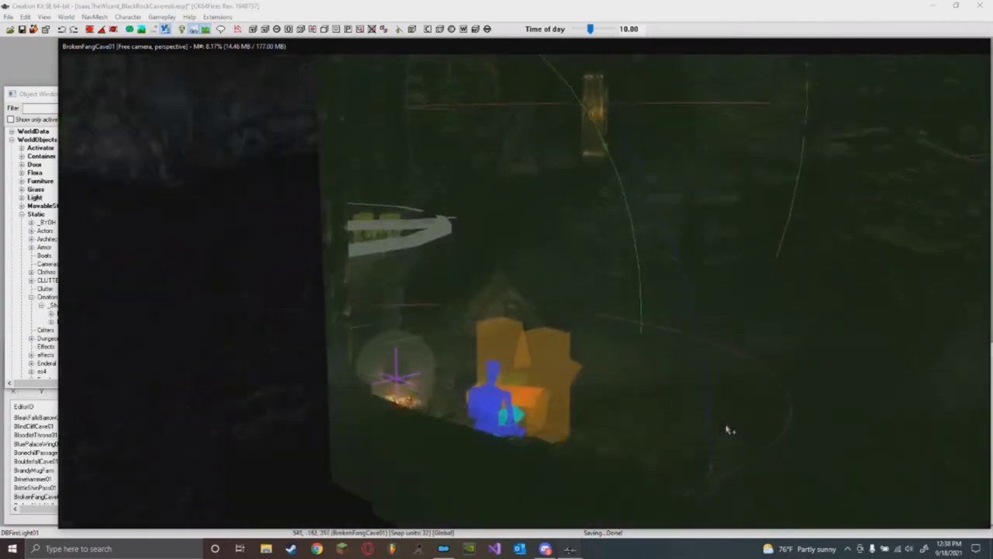
scroll(725, 431, up, 3)
scroll(684, 450, down, 3)
scroll(621, 419, up, 3)
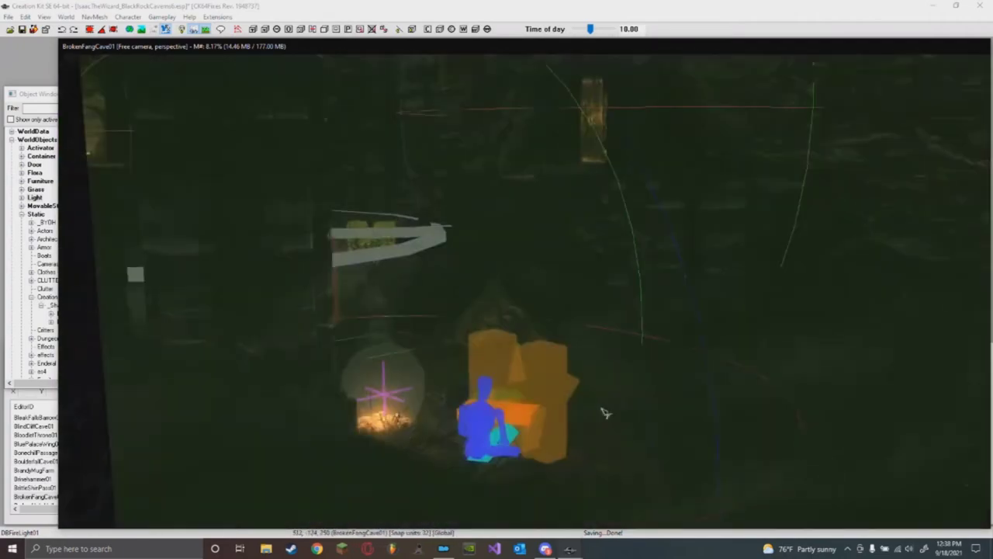
scroll(603, 410, up, 5)
scroll(528, 416, down, 5)
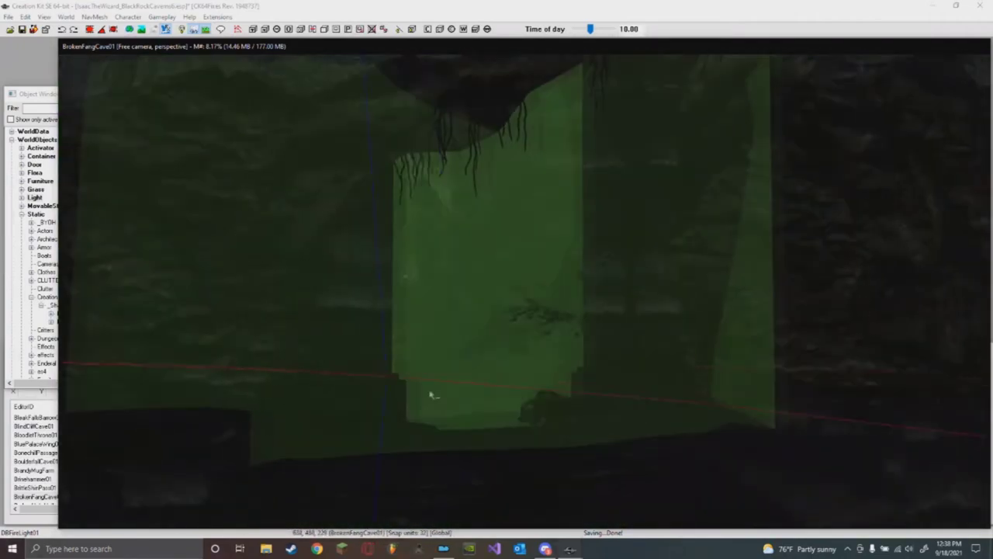
scroll(450, 275, up, 5)
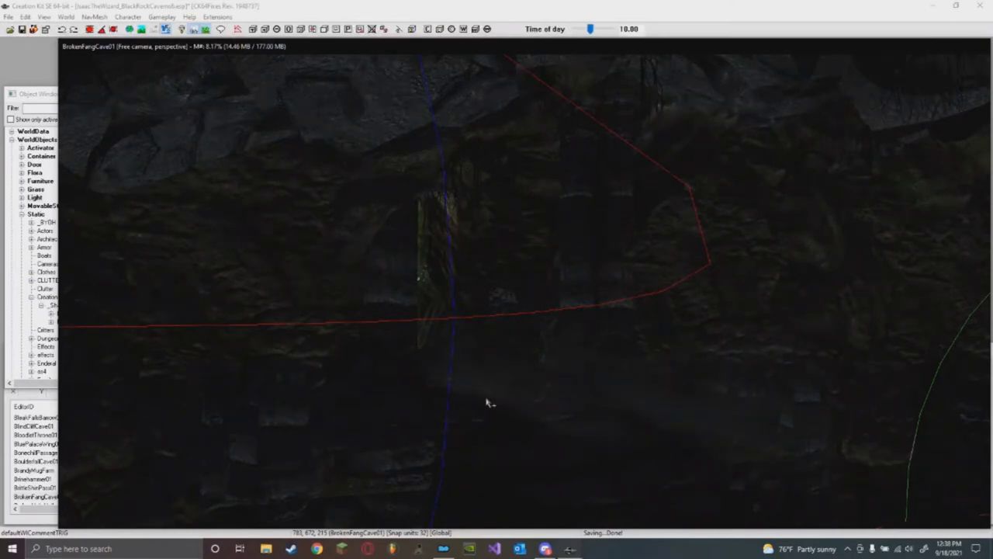
shift+middle_drag(625, 426, 593, 357)
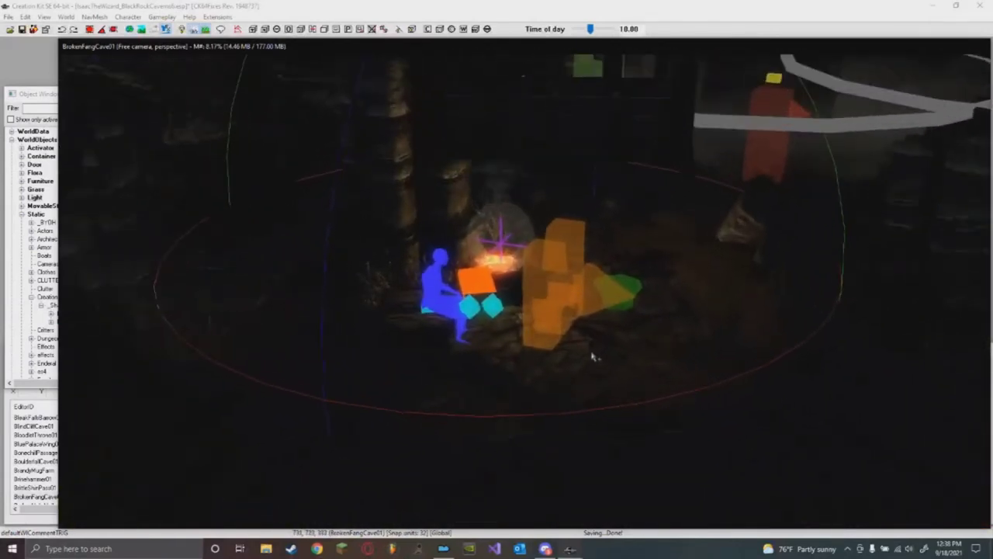
shift+middle_drag(486, 244, 592, 318)
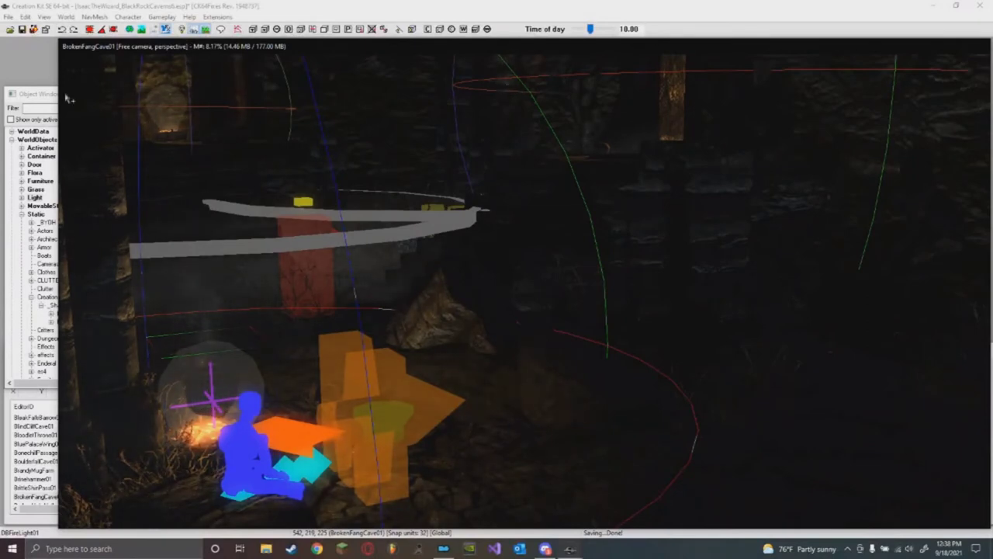
Open the BrokenFangCave01 cell's lighting settings and stop inheriting the ambient color and directional color from the lighting template
click(66, 16)
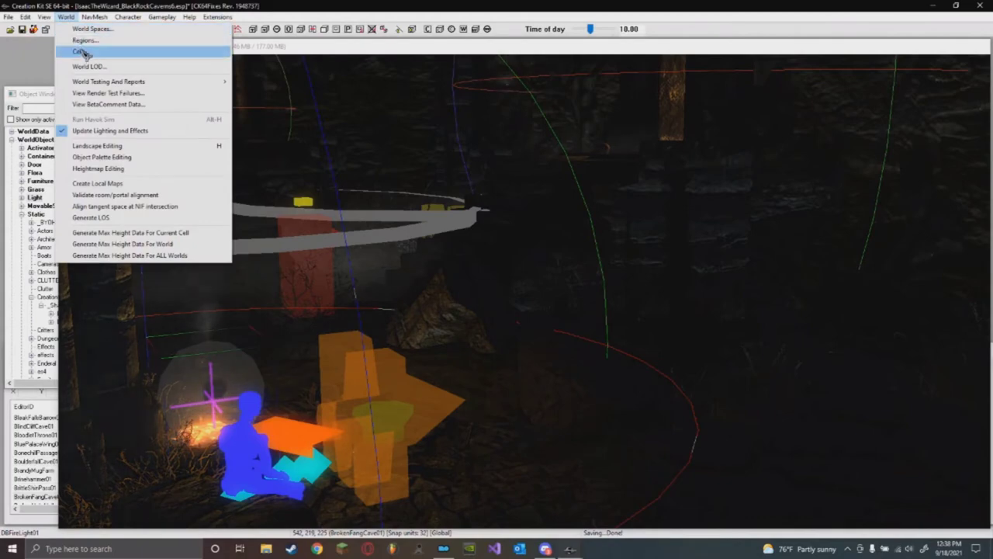
click(81, 51)
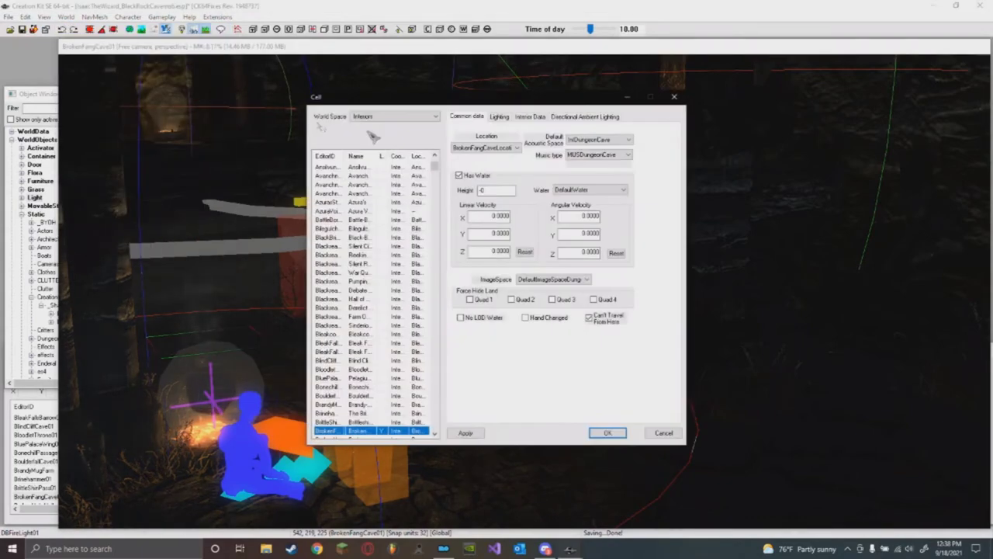
click(499, 116)
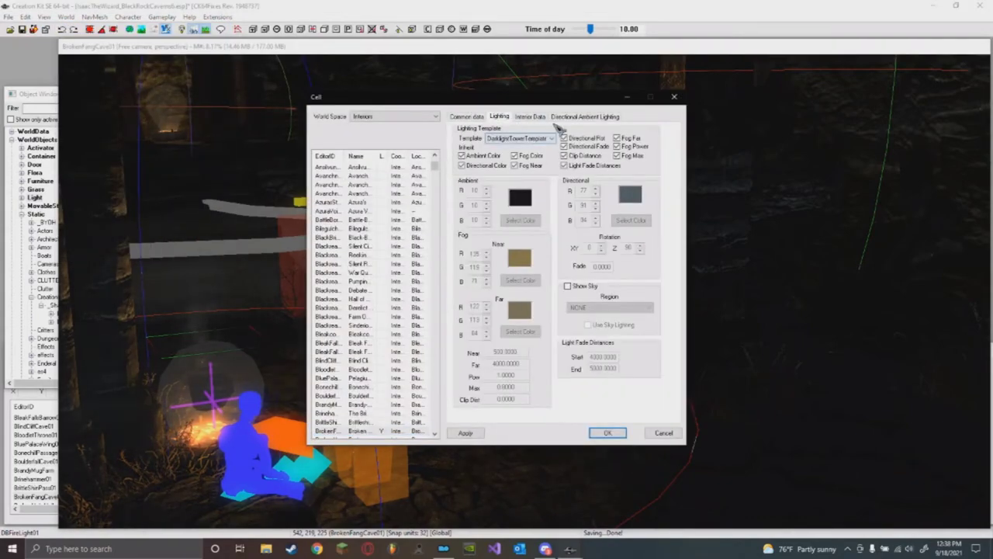
click(574, 117)
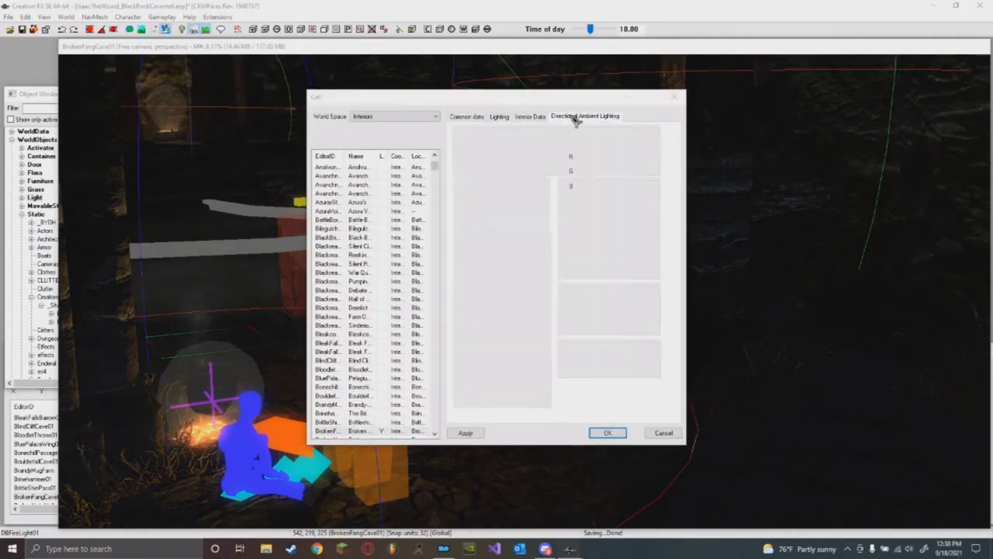
click(499, 117)
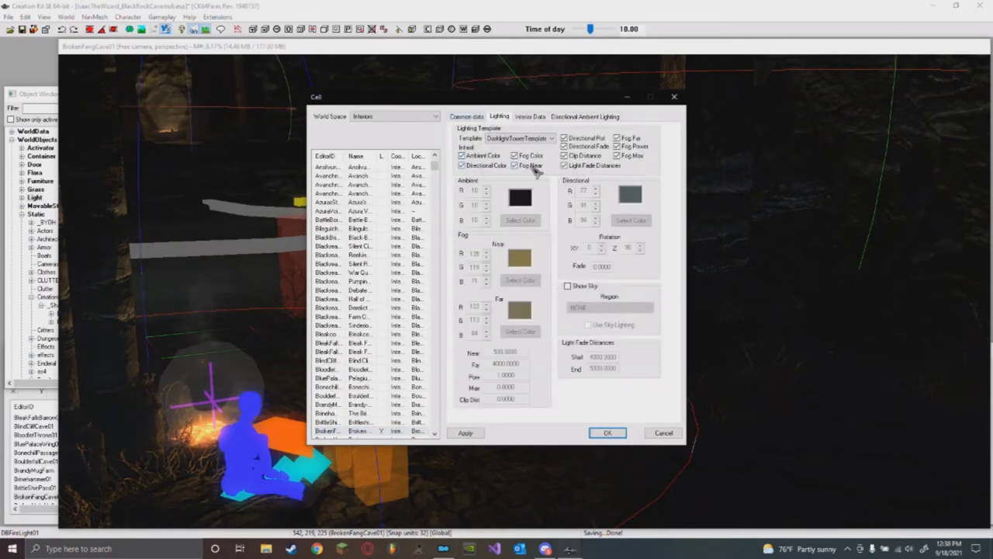
click(587, 118)
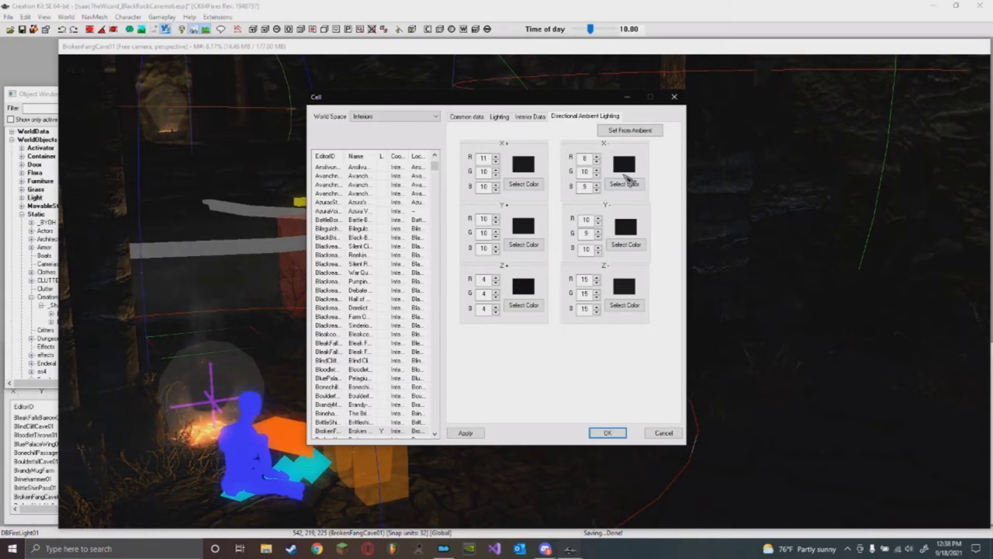
click(526, 185)
click(344, 269)
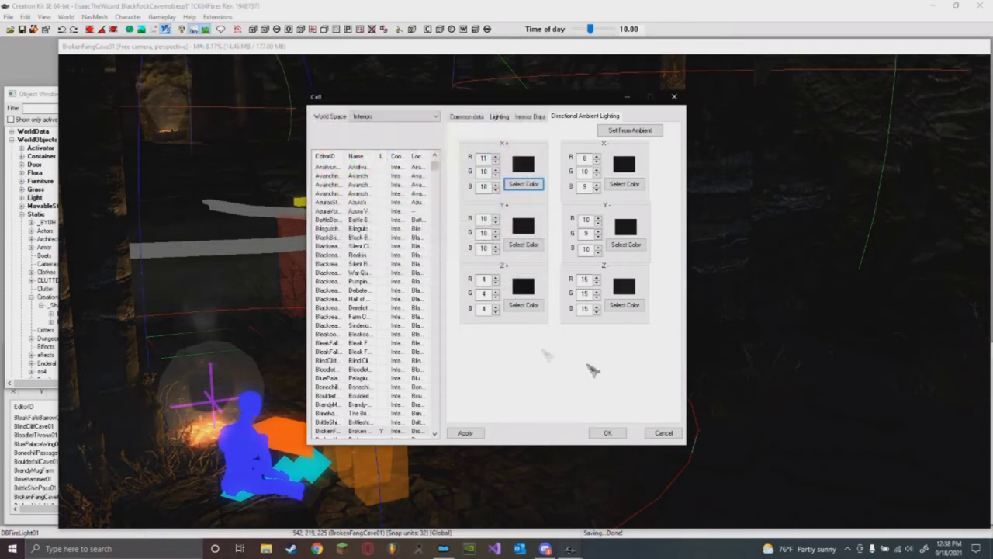
Set the cell's ambient color to a muted brown with RGB 81, 64, 47
middle_drag(734, 285, 737, 313)
scroll(737, 313, down, 3)
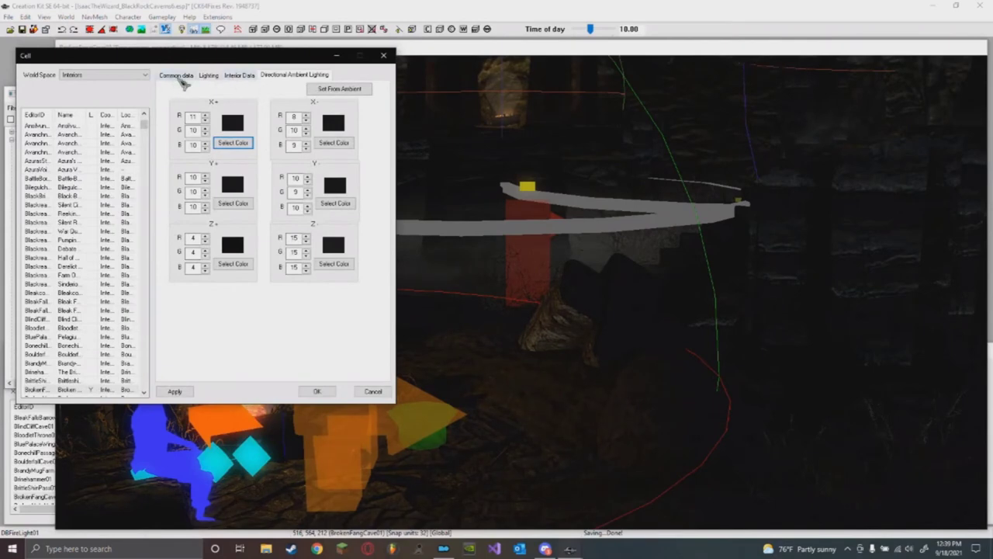
click(176, 75)
click(214, 75)
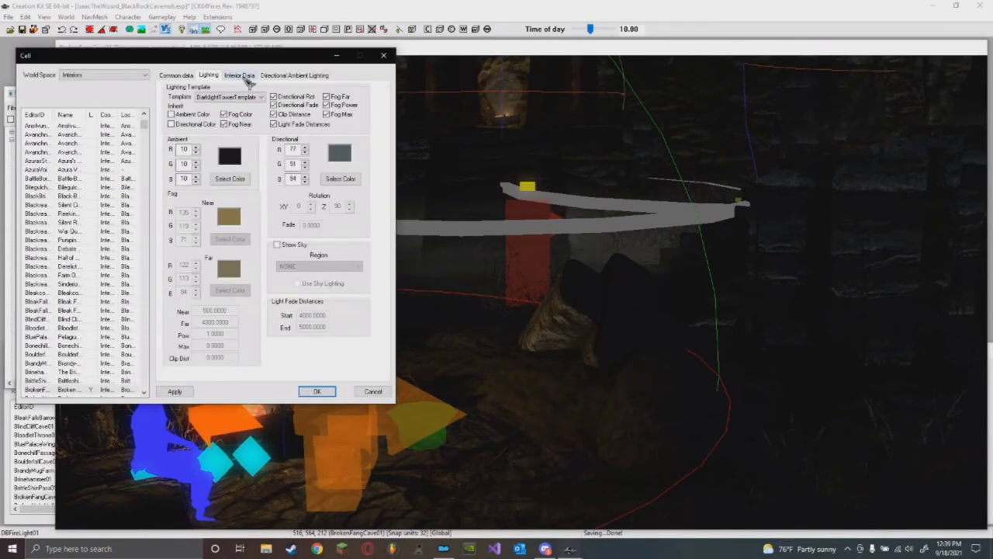
click(230, 179)
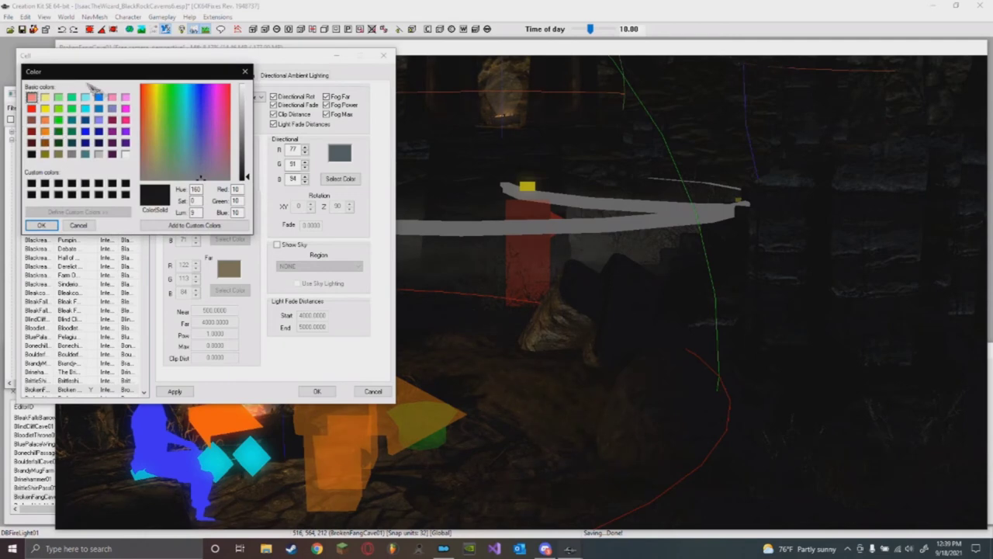
click(47, 145)
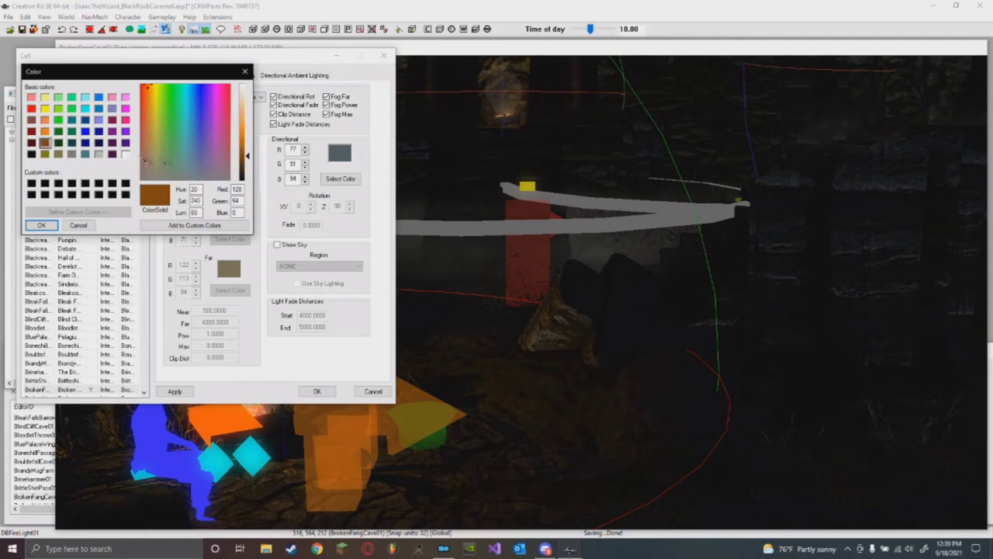
click(153, 169)
click(41, 225)
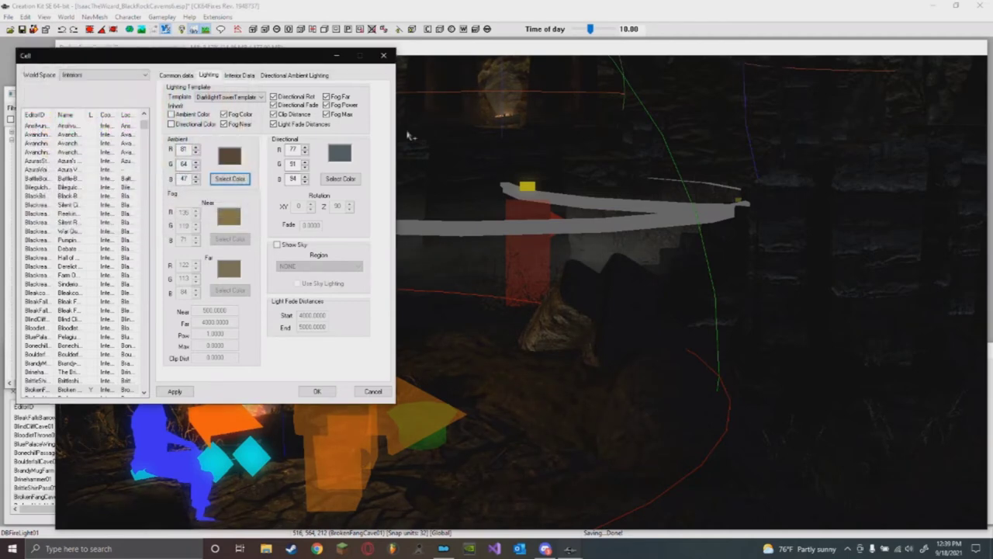
Set the directional ambient lighting from the brown ambient color, apply it to the cell, and inspect the campfire area
click(289, 75)
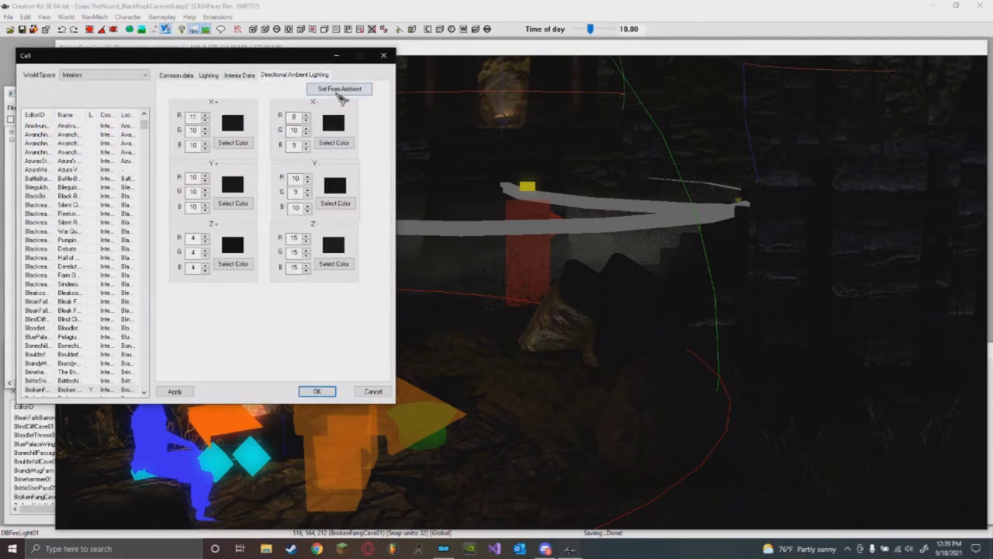
click(339, 90)
click(175, 391)
shift+middle_drag(690, 454, 668, 439)
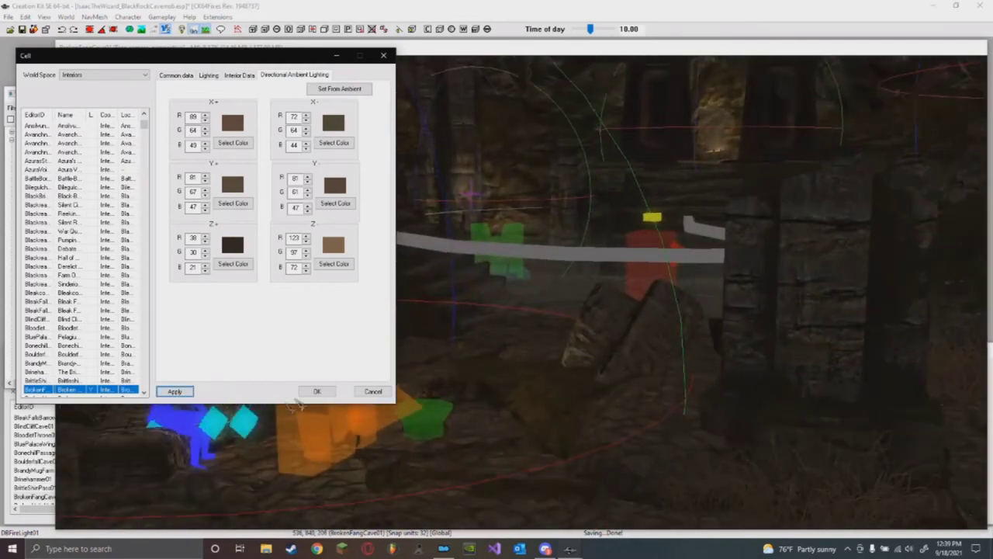
shift+middle_drag(403, 396, 641, 454)
Darken the cell's ambient color to RGB 57, 46, 34, and apply directional ambient lighting derived from it
click(208, 75)
click(231, 180)
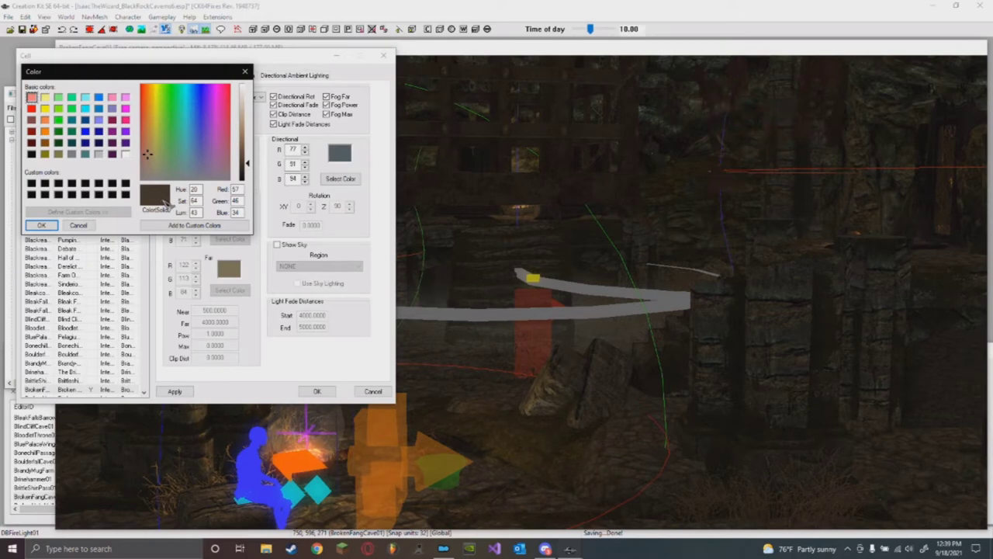
click(42, 225)
click(295, 74)
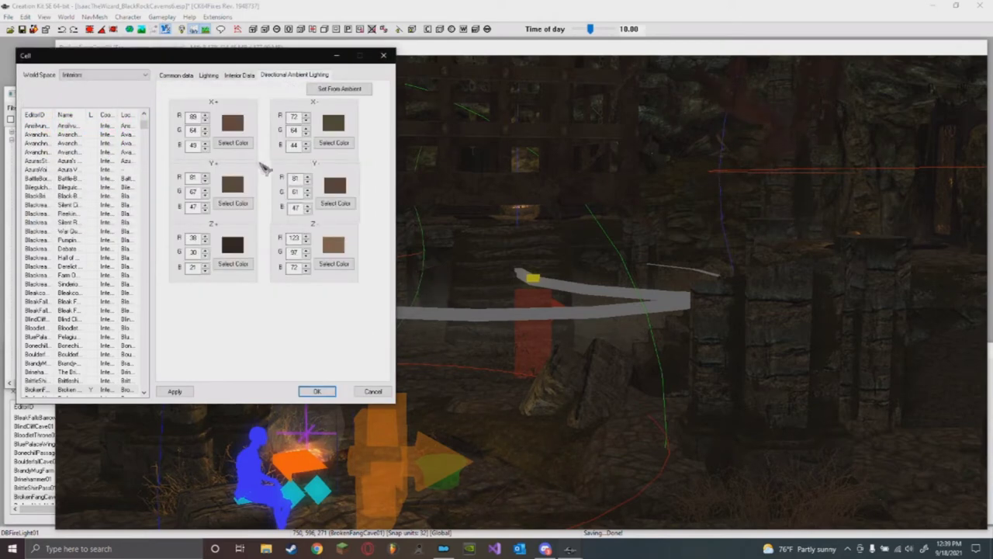
click(332, 90)
click(181, 392)
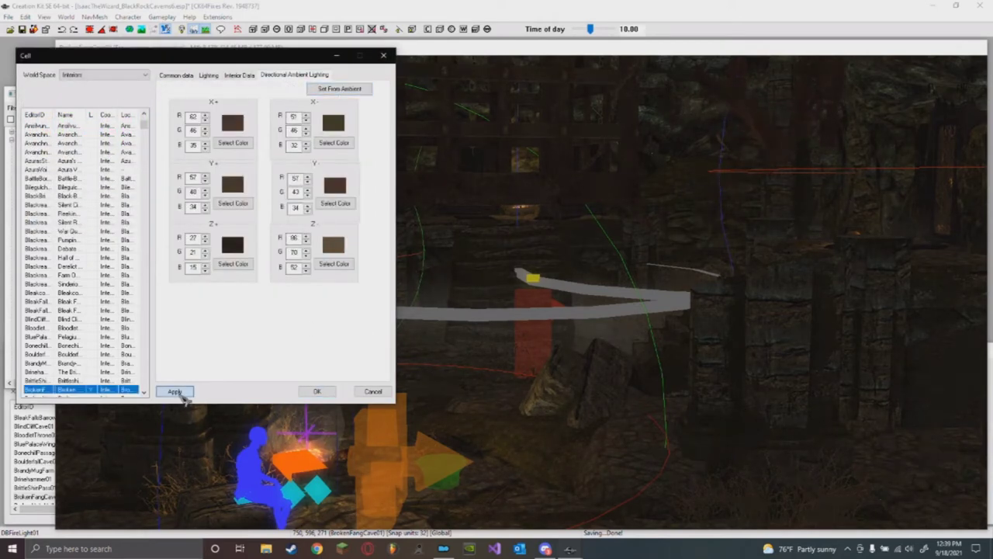
shift+middle_drag(655, 447, 782, 440)
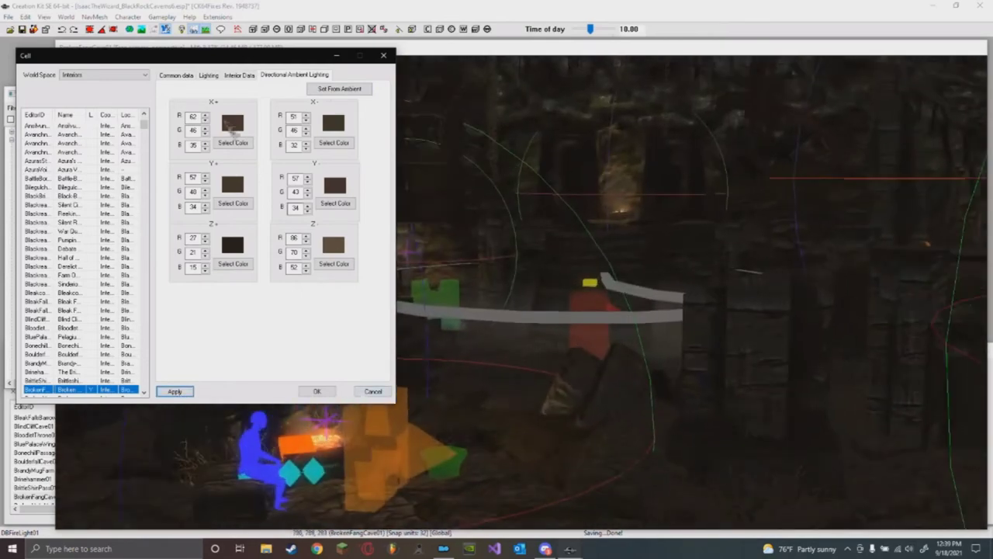
Darken the cell's brown ambient color further, apply directional ambient lighting derived from it with X+ at RGB 41, 31, 24, and close the cell settings
click(208, 75)
click(231, 179)
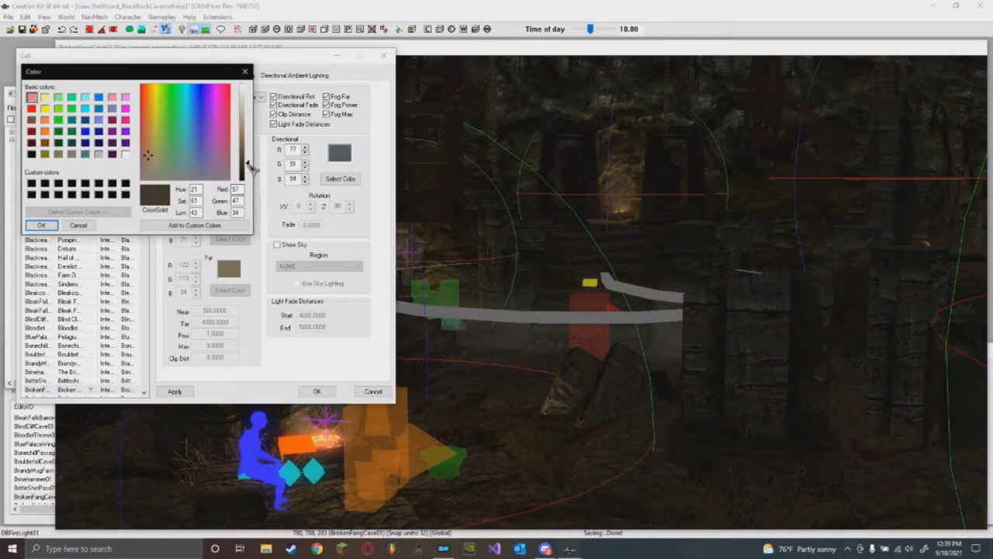
click(42, 225)
click(295, 74)
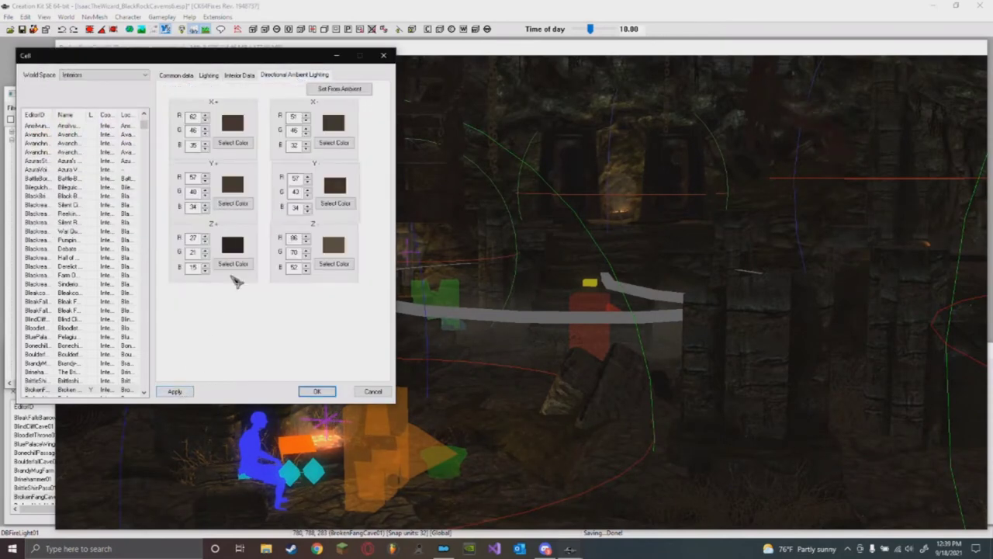
click(369, 88)
click(175, 391)
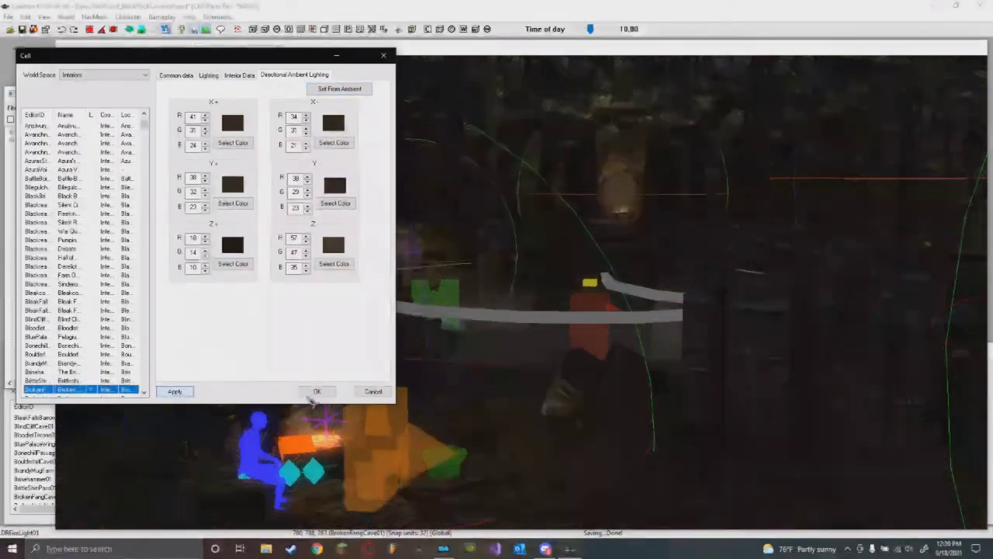
click(318, 392)
Inspect the darkened cave interior around the stairs, the grass thicket, the metal gate and the campfire
scroll(670, 370, down, 2)
shift+middle_drag(670, 370, 643, 399)
scroll(569, 362, up, 3)
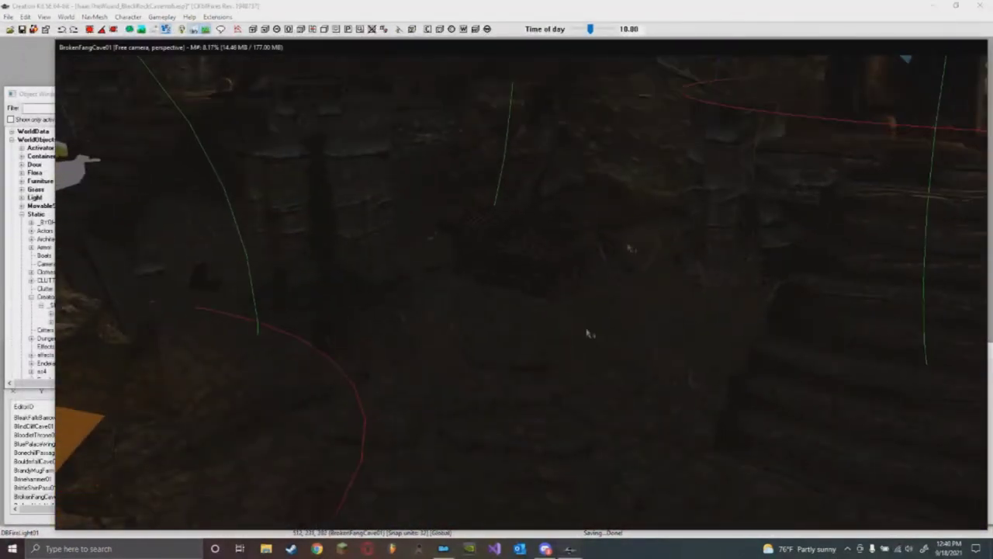
click(687, 312)
shift+middle_drag(687, 313, 620, 354)
scroll(620, 353, down, 5)
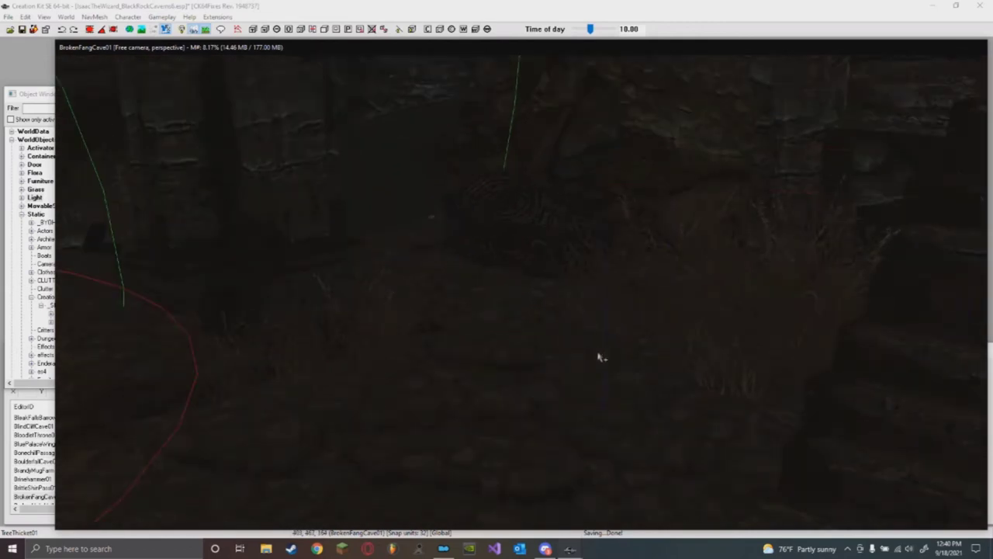
scroll(604, 356, down, 5)
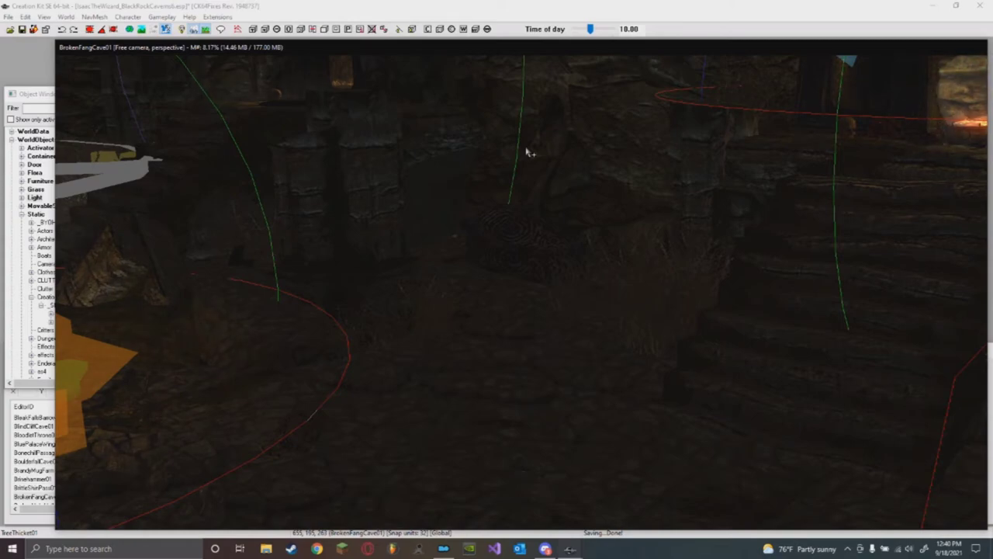
shift+middle_drag(577, 248, 492, 326)
scroll(492, 327, down, 10)
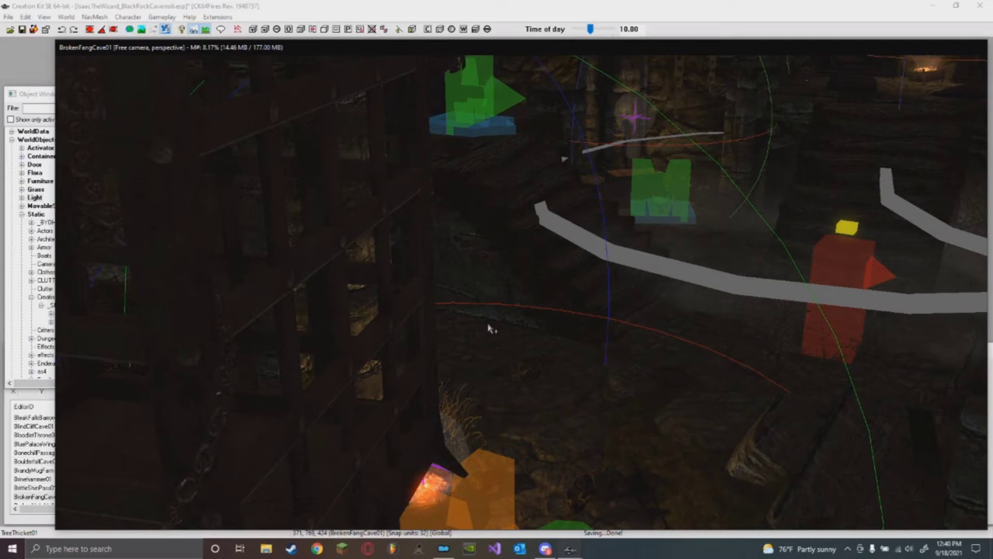
scroll(708, 388, down, 1)
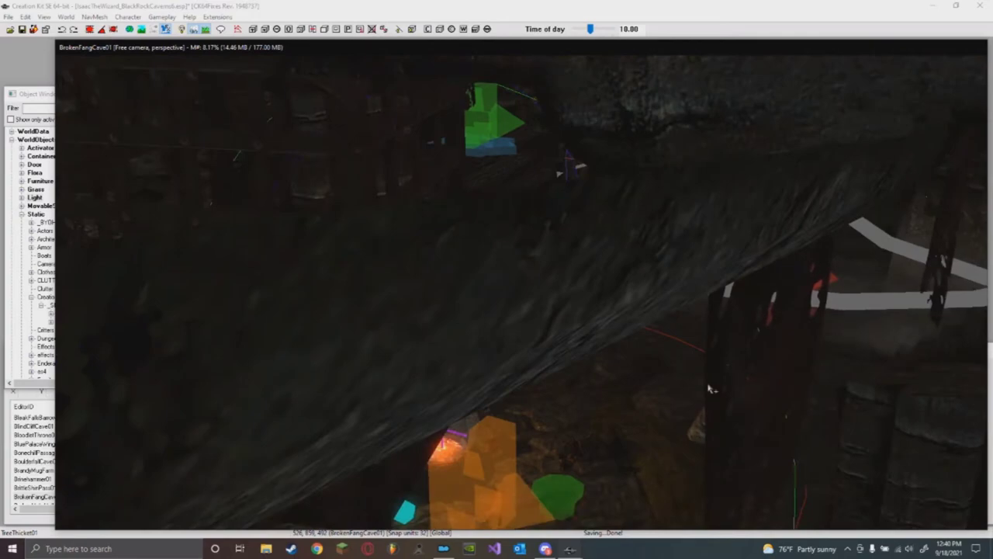
Examine the whole cave from outside its walls, comparing the fire-lit spots with the unlit areas
scroll(780, 355, down, 5)
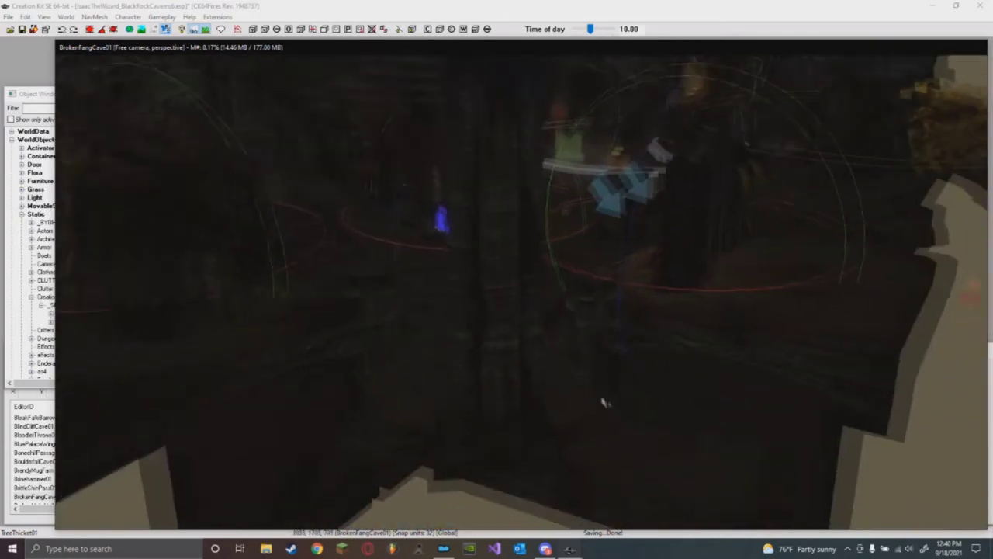
scroll(606, 407, up, 6)
scroll(665, 375, down, 2)
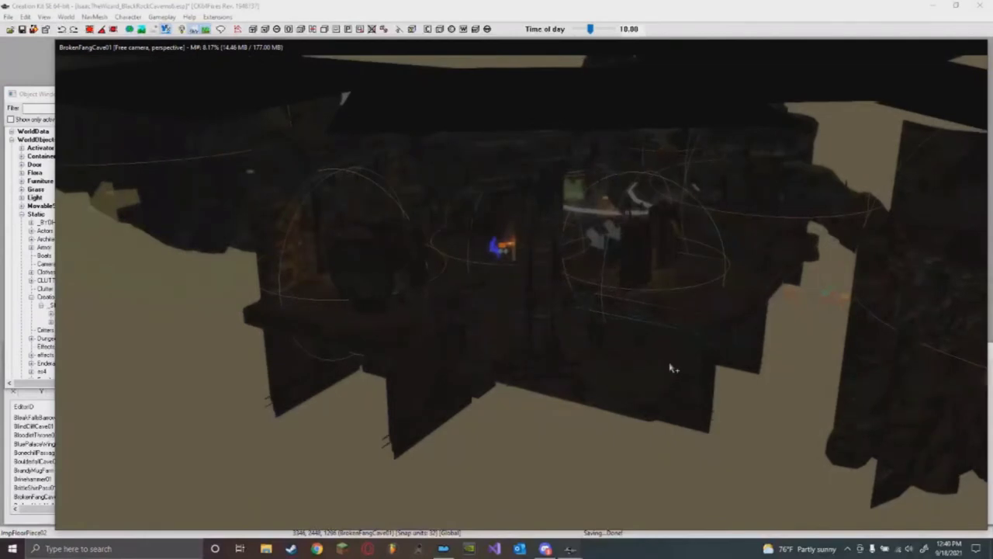
scroll(673, 366, down, 3)
shift+middle_drag(675, 366, 732, 361)
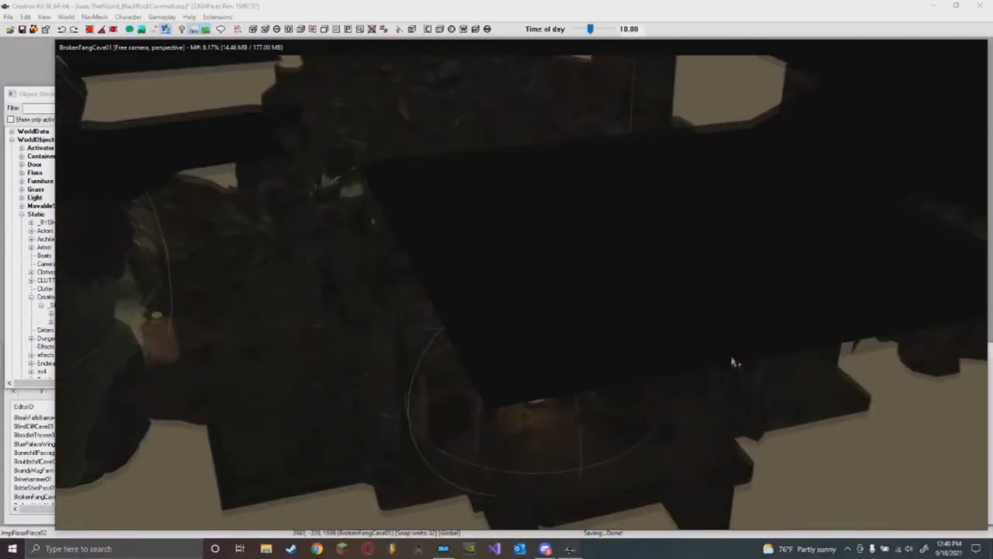
scroll(737, 357, up, 4)
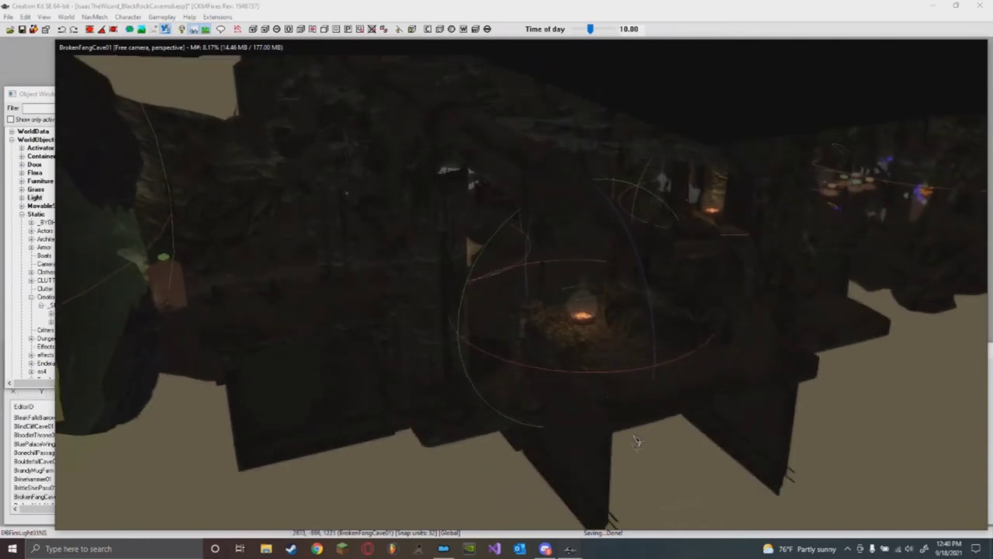
mouse_move(547, 549)
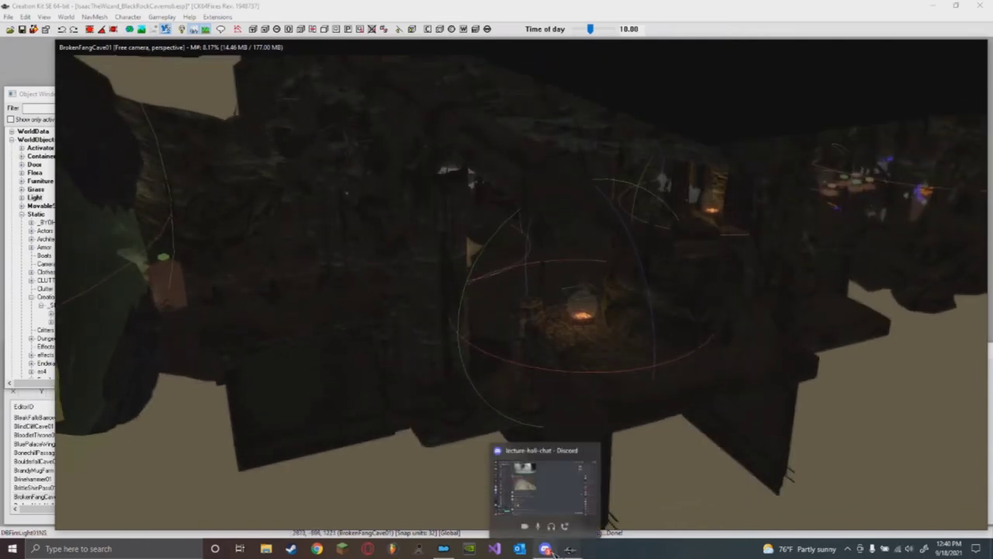
middle_drag(436, 477, 587, 467)
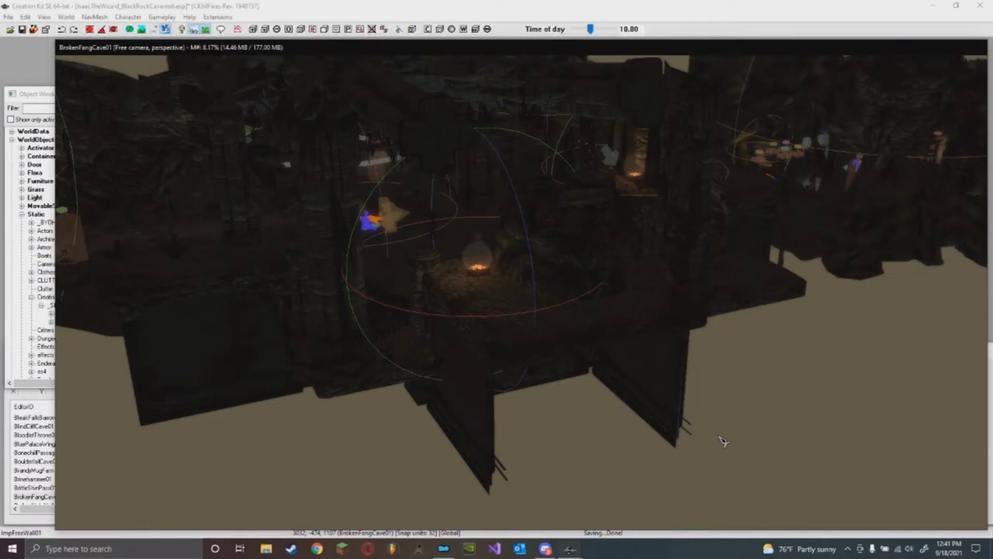
scroll(636, 458, down, 3)
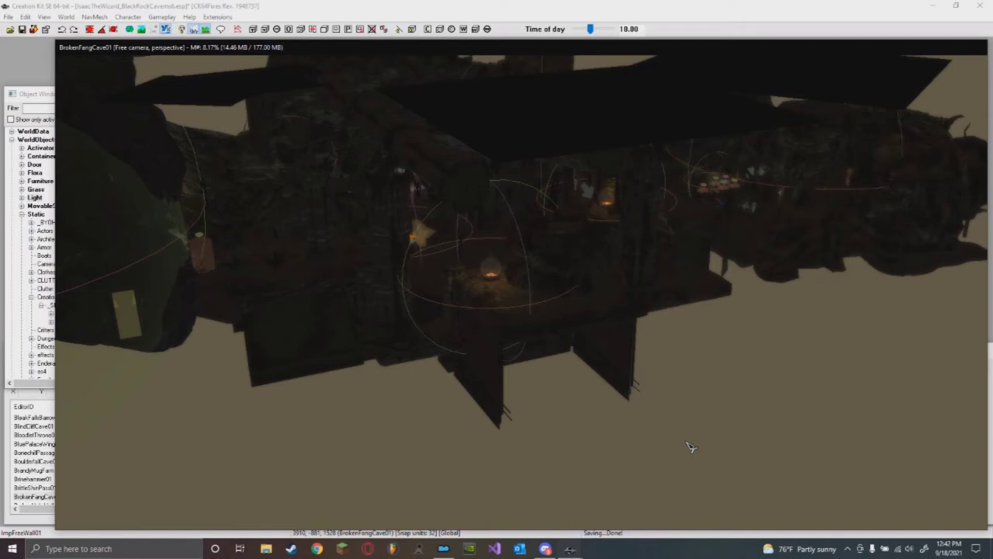
scroll(653, 372, down, 2)
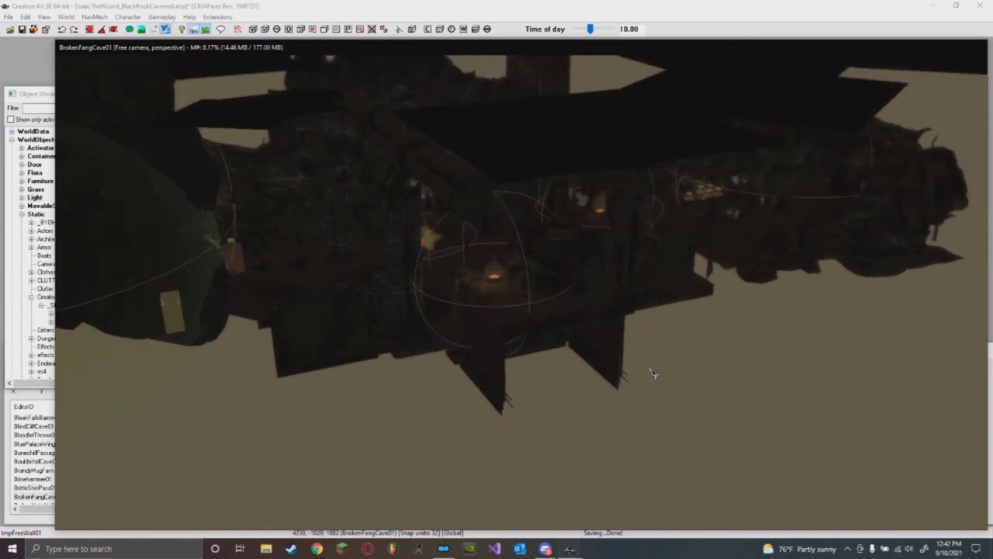
middle_drag(653, 372, 581, 336)
shift+middle_drag(464, 335, 501, 426)
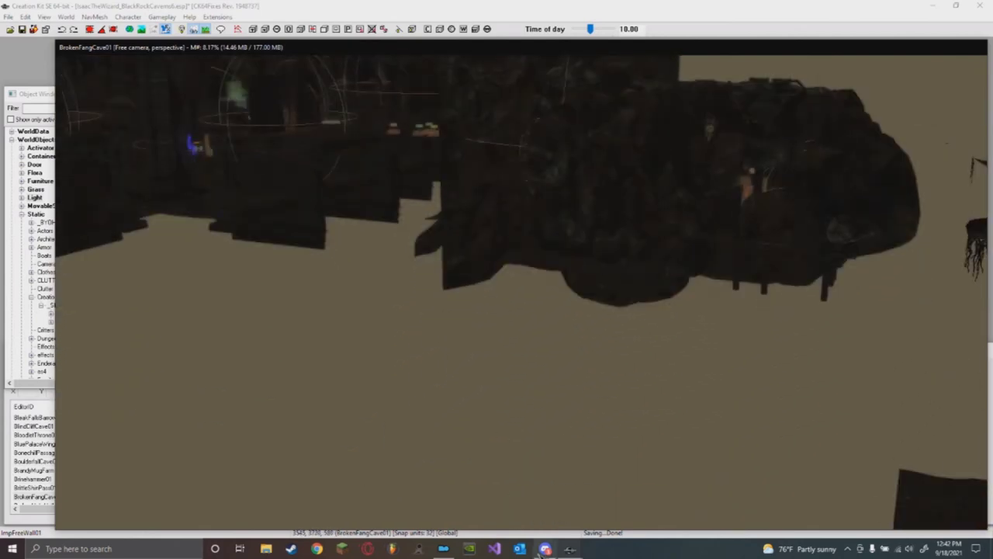
Switch to Discord's lecture-hall-chat, read the questions on light priority and dungeon darkness, and return to the cave in Creation Kit
click(545, 548)
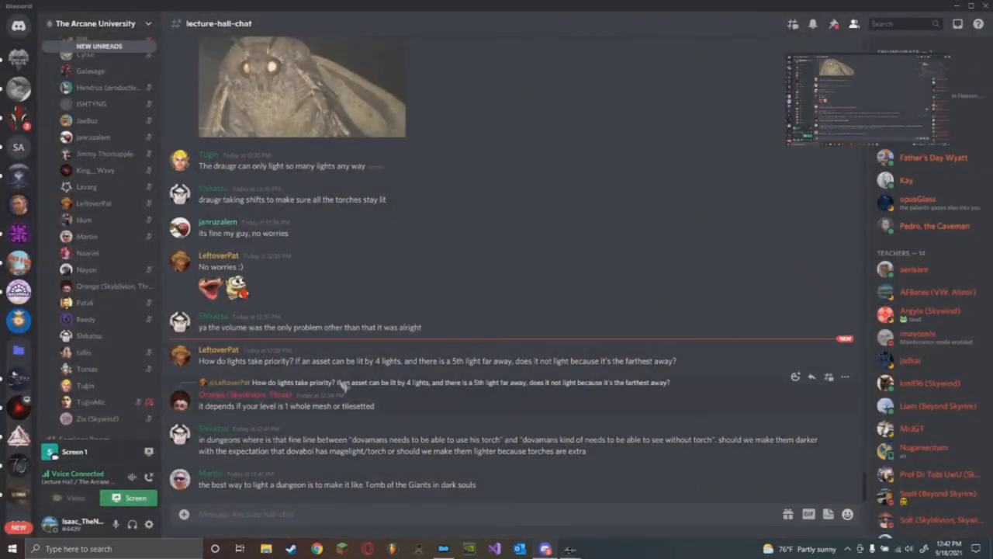
drag(404, 360, 706, 363)
click(708, 363)
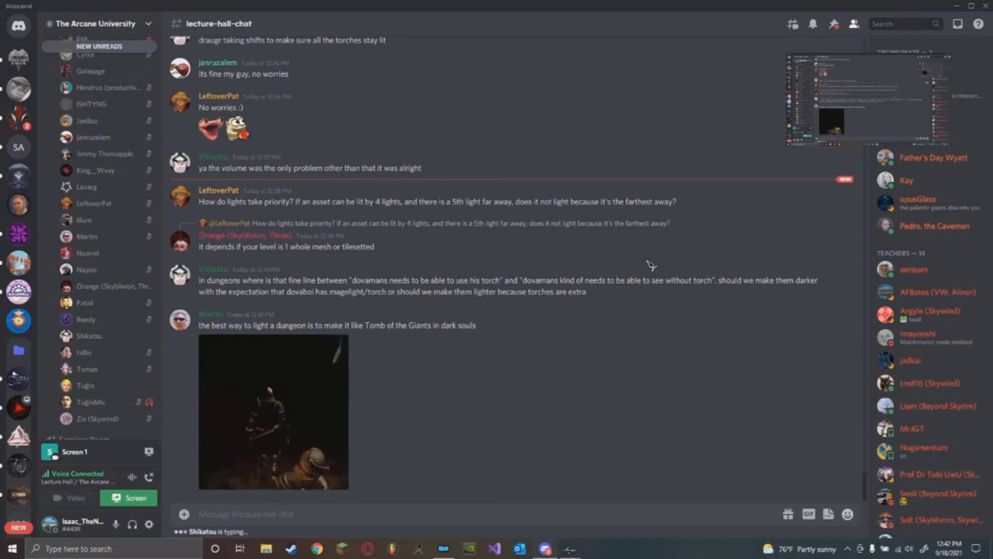
click(569, 549)
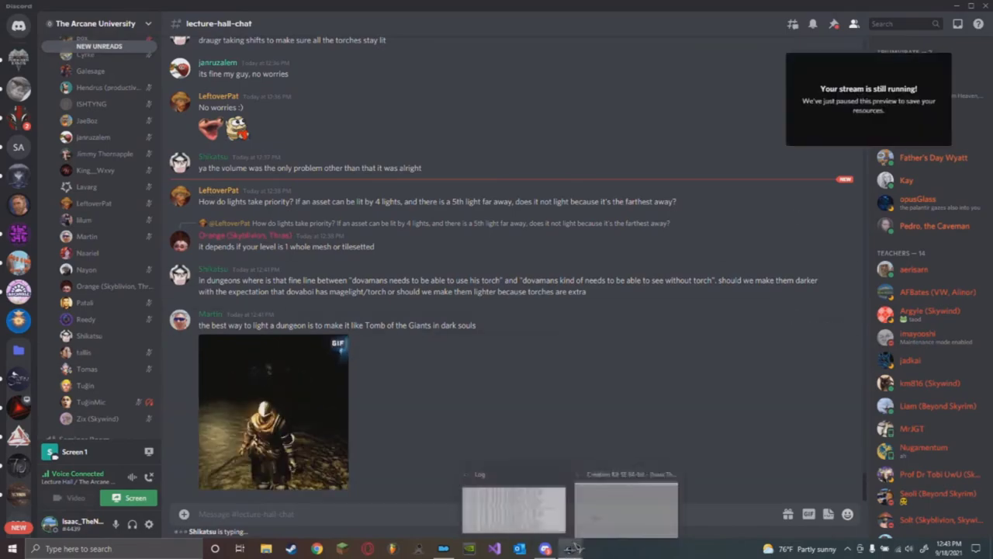
click(613, 505)
shift+middle_drag(601, 400, 630, 348)
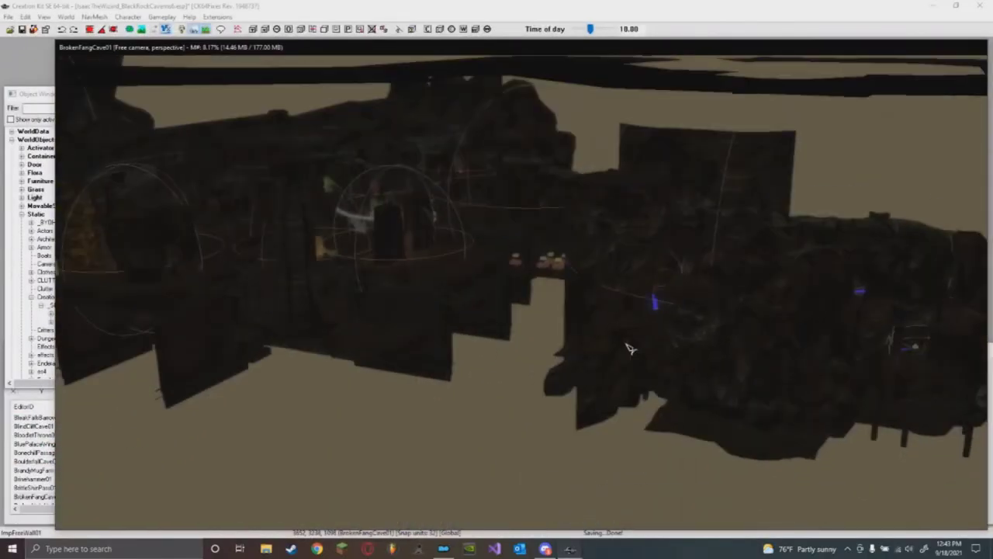